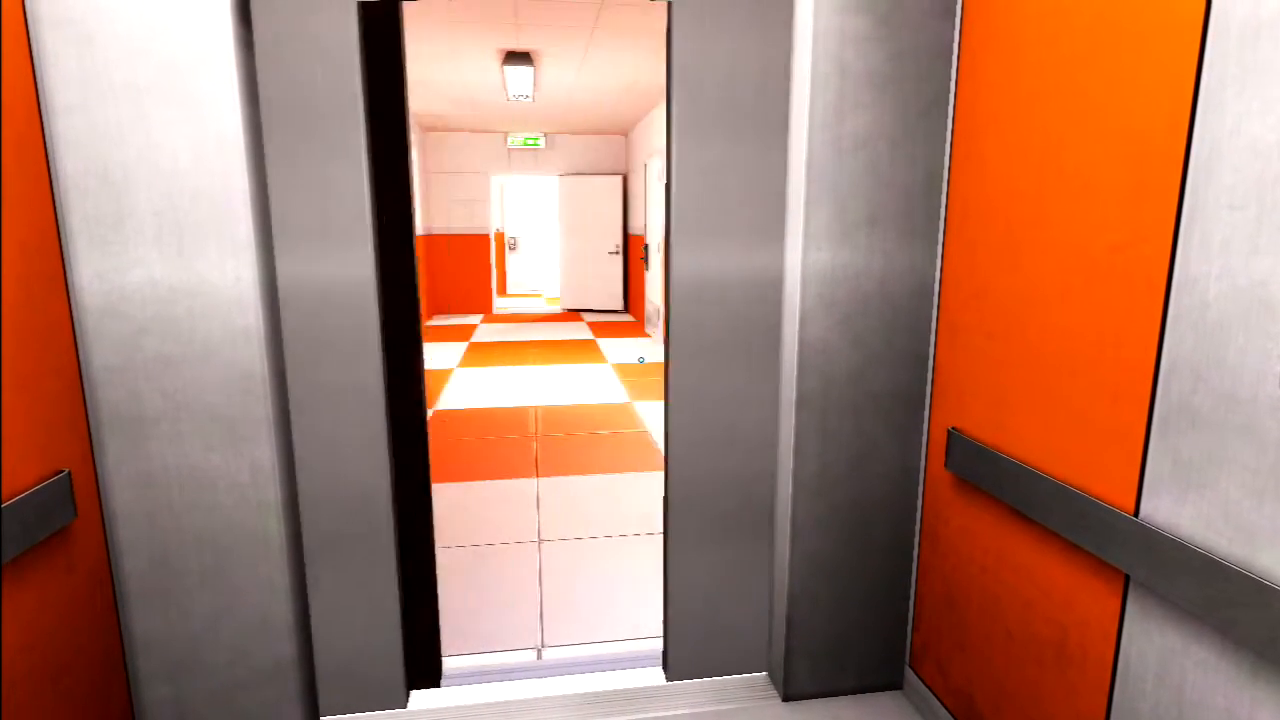
pyautogui.press('w')
pyautogui.press('w')
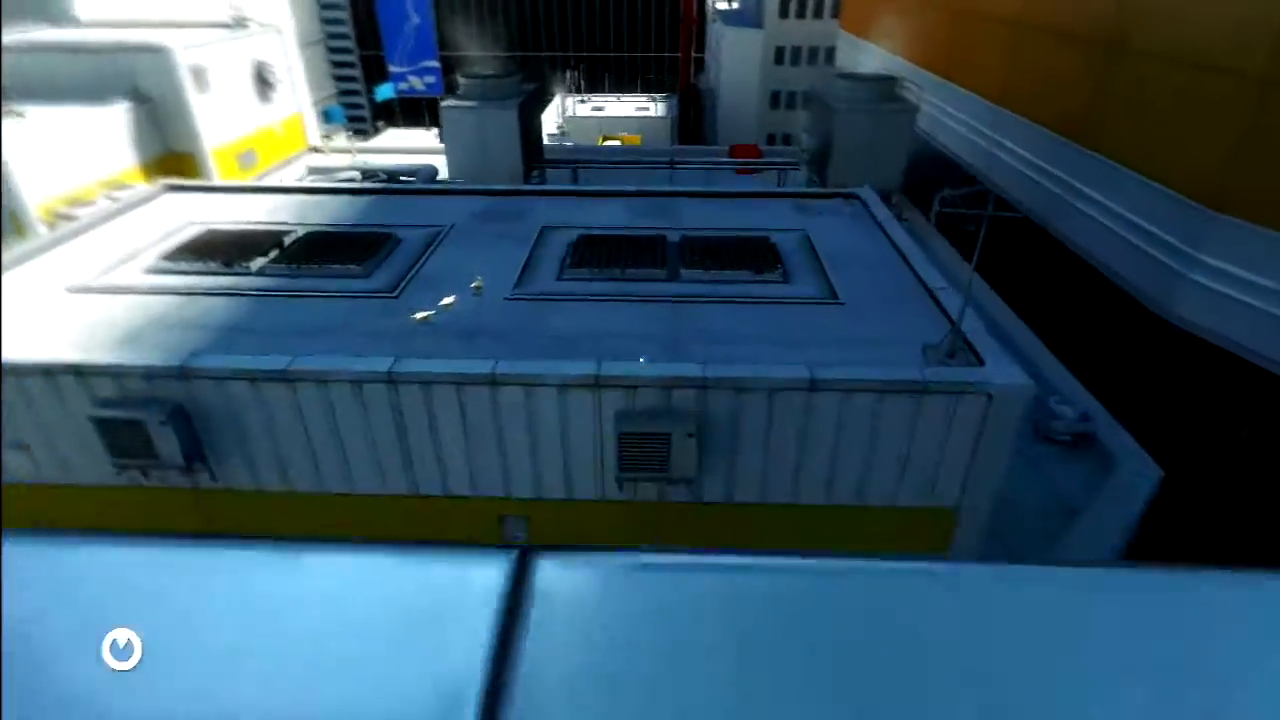
pyautogui.press('w')
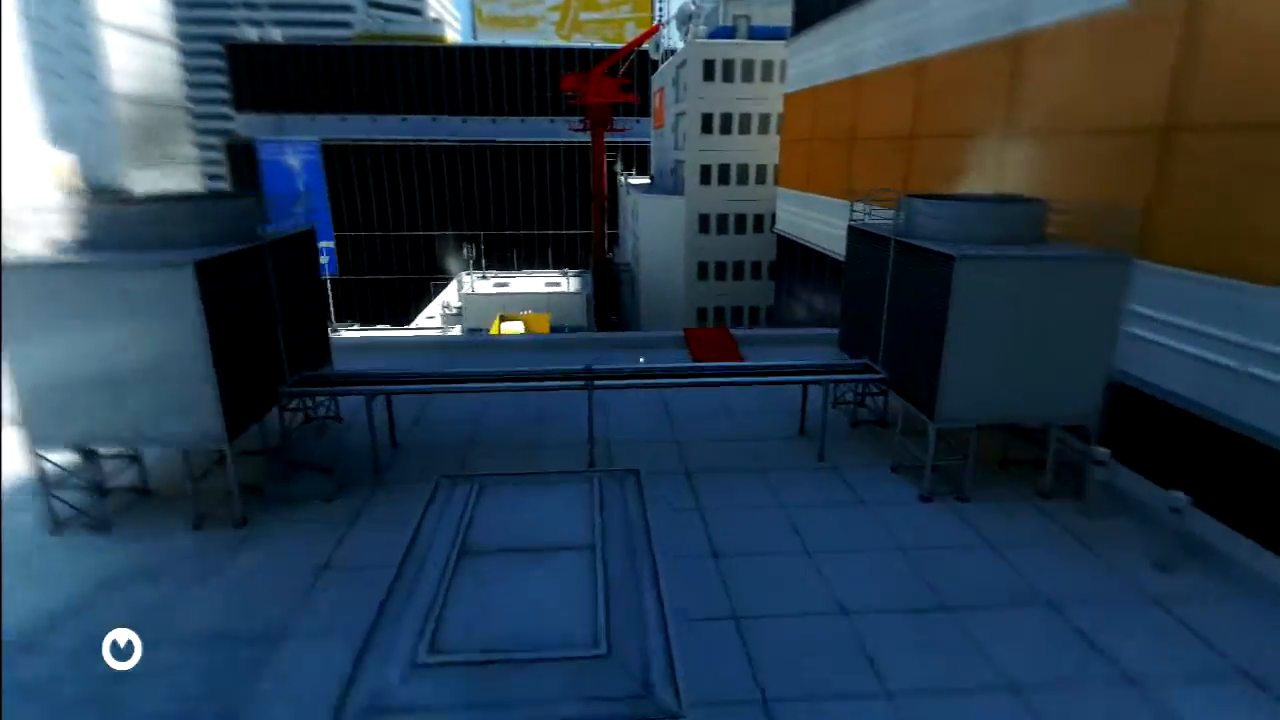
pyautogui.press('w')
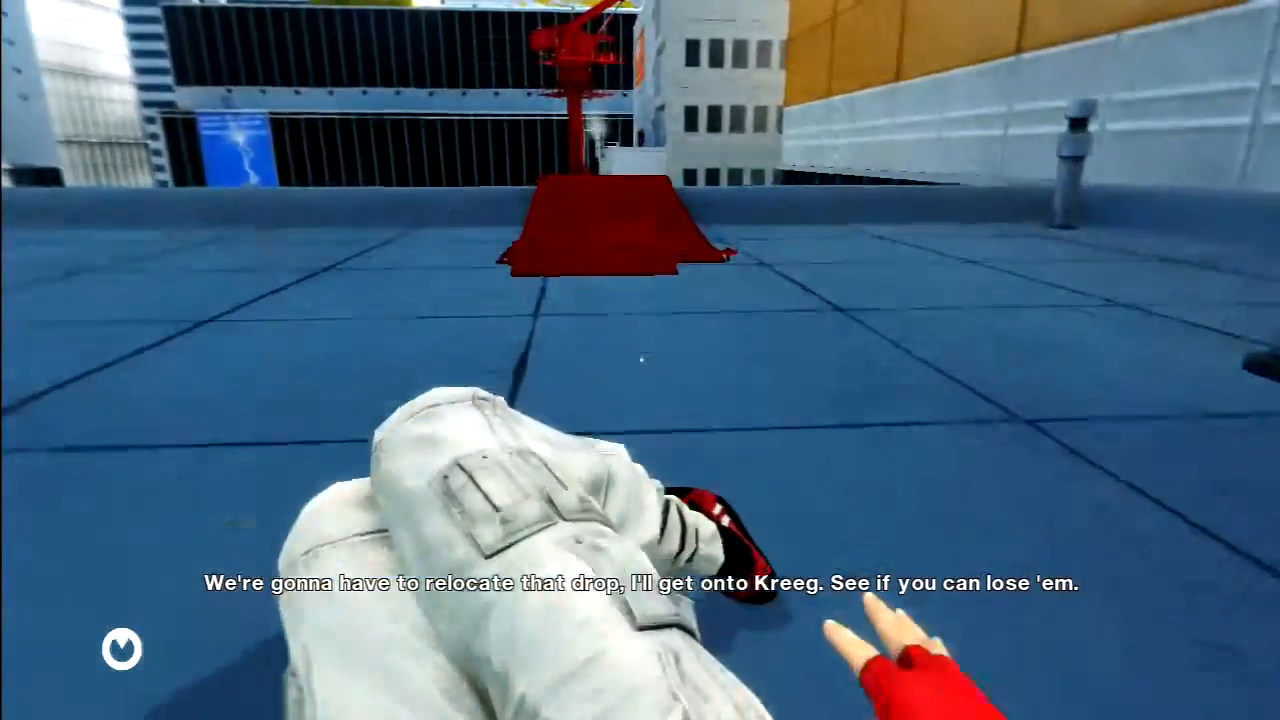
pyautogui.press('w')
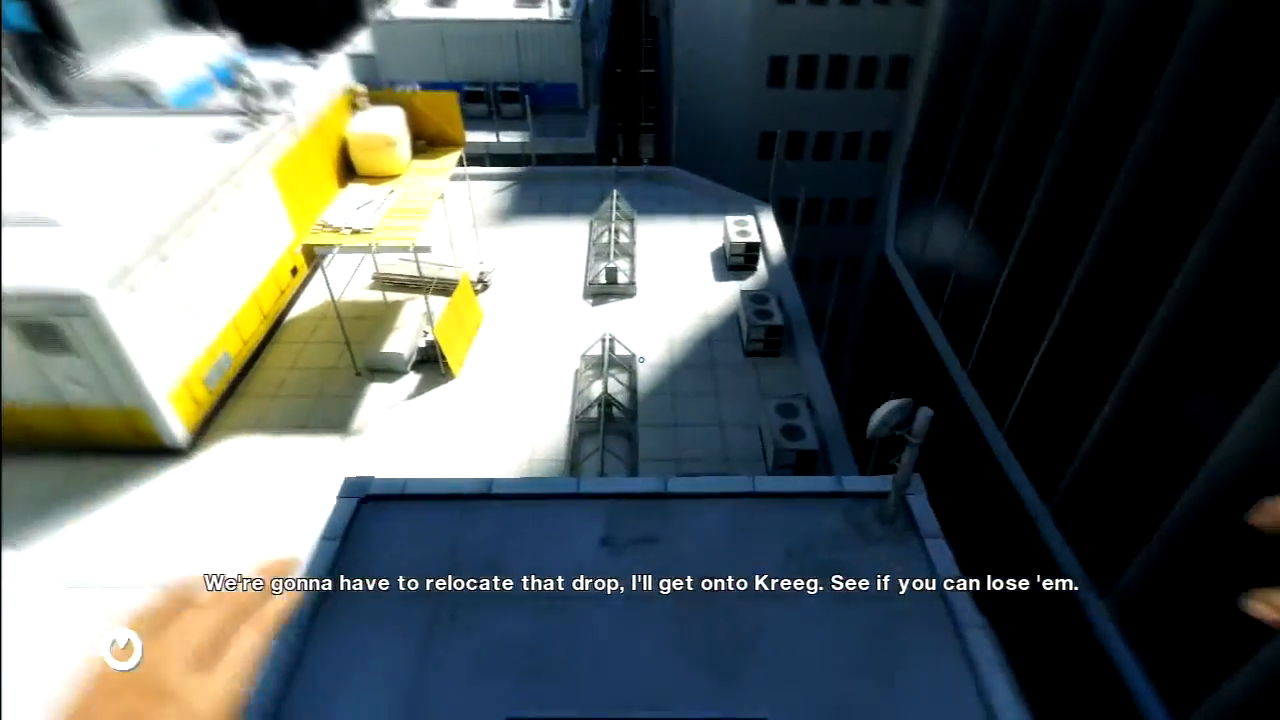
pyautogui.press('w')
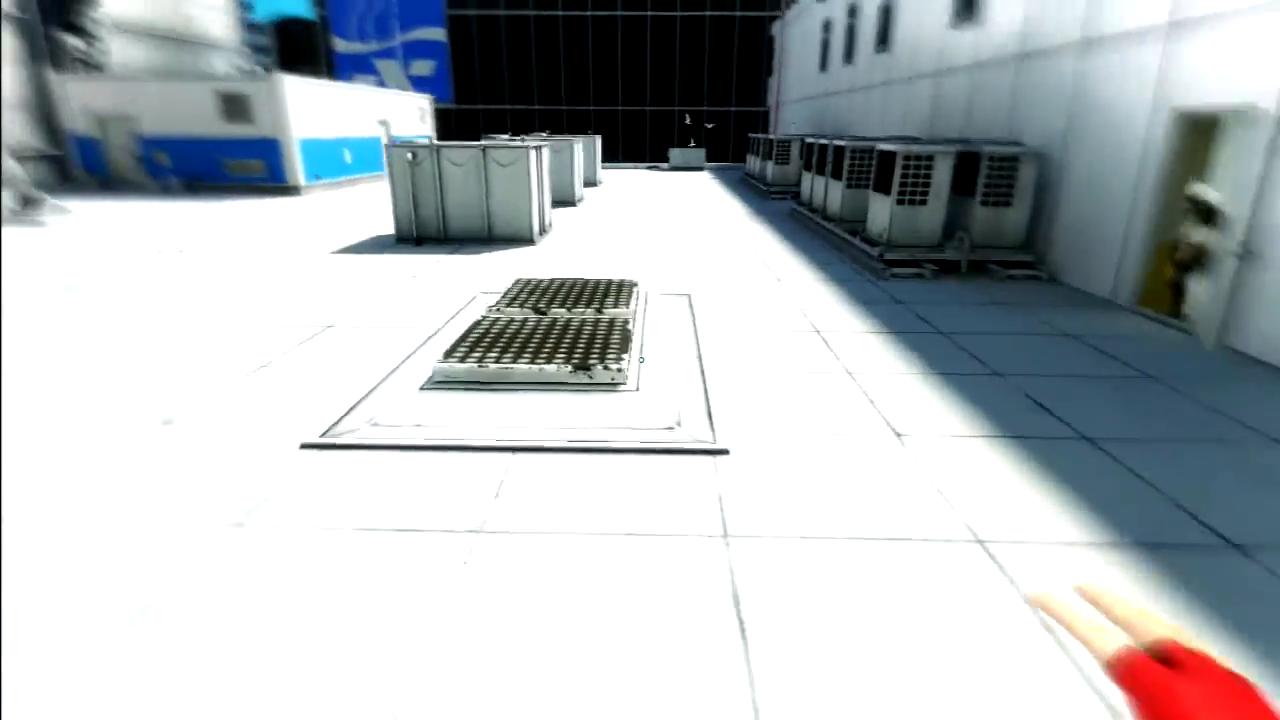
pyautogui.press('w')
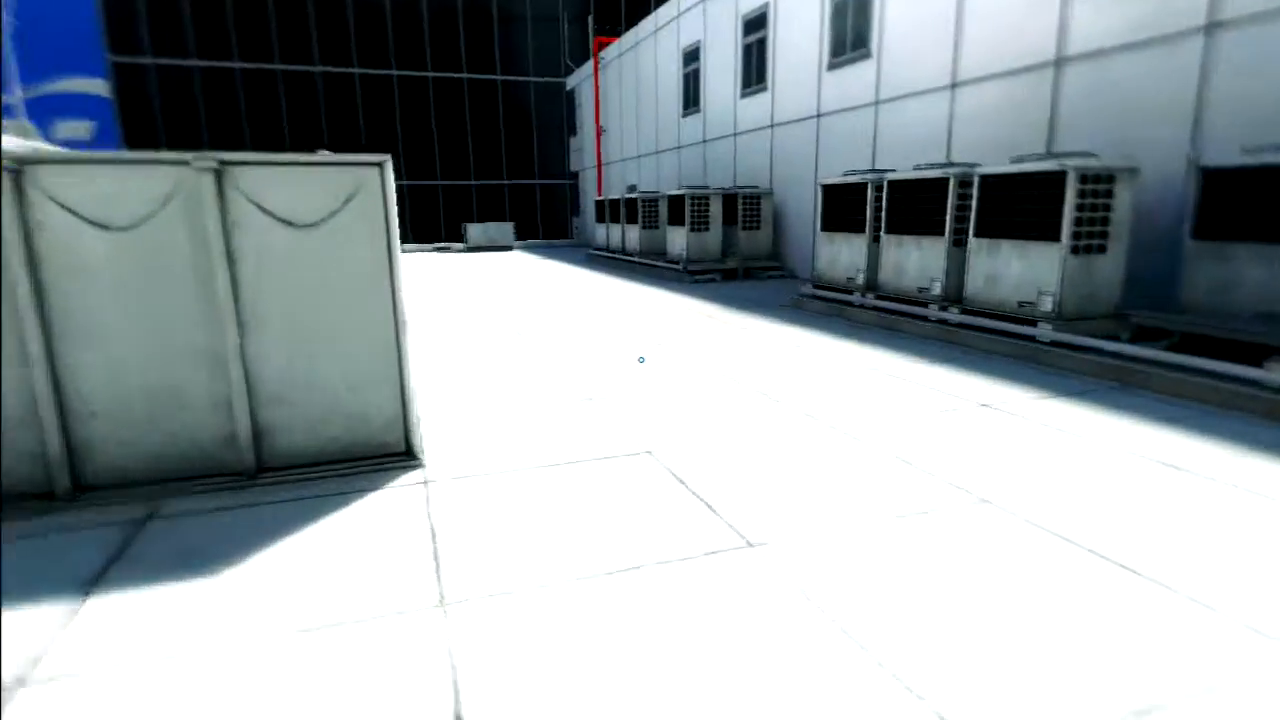
pyautogui.press('w')
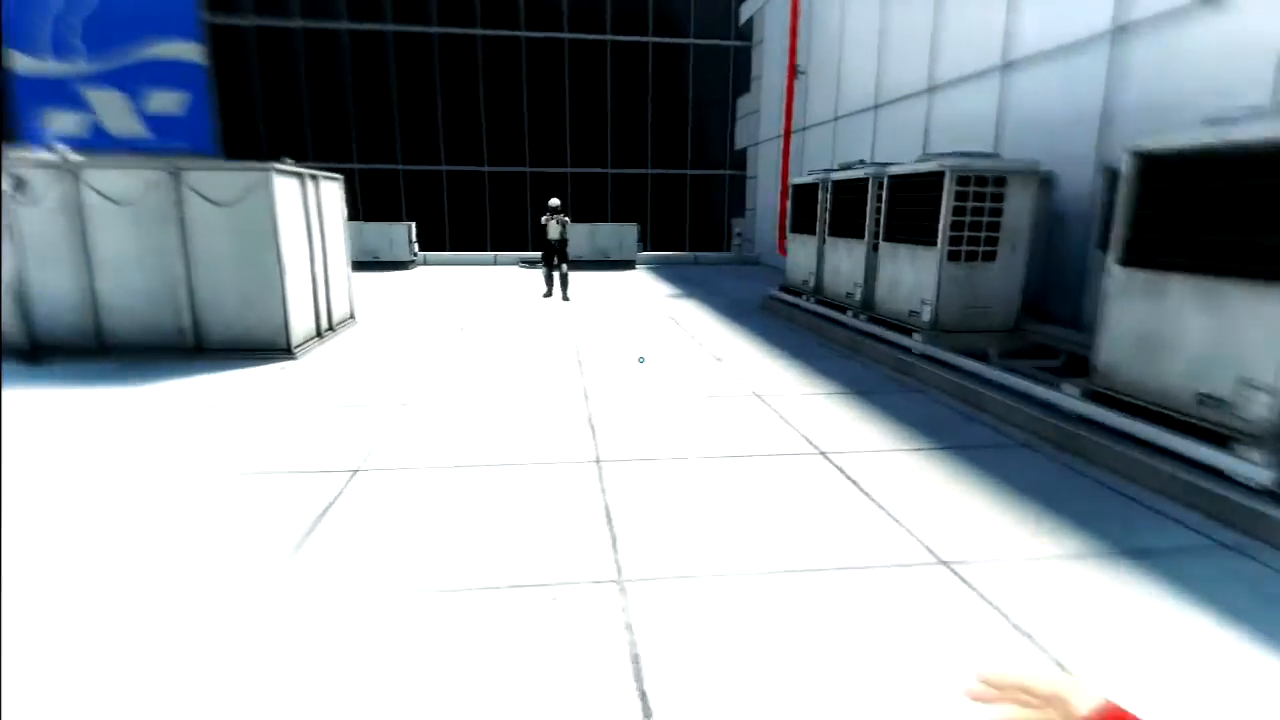
pyautogui.click(640, 360)
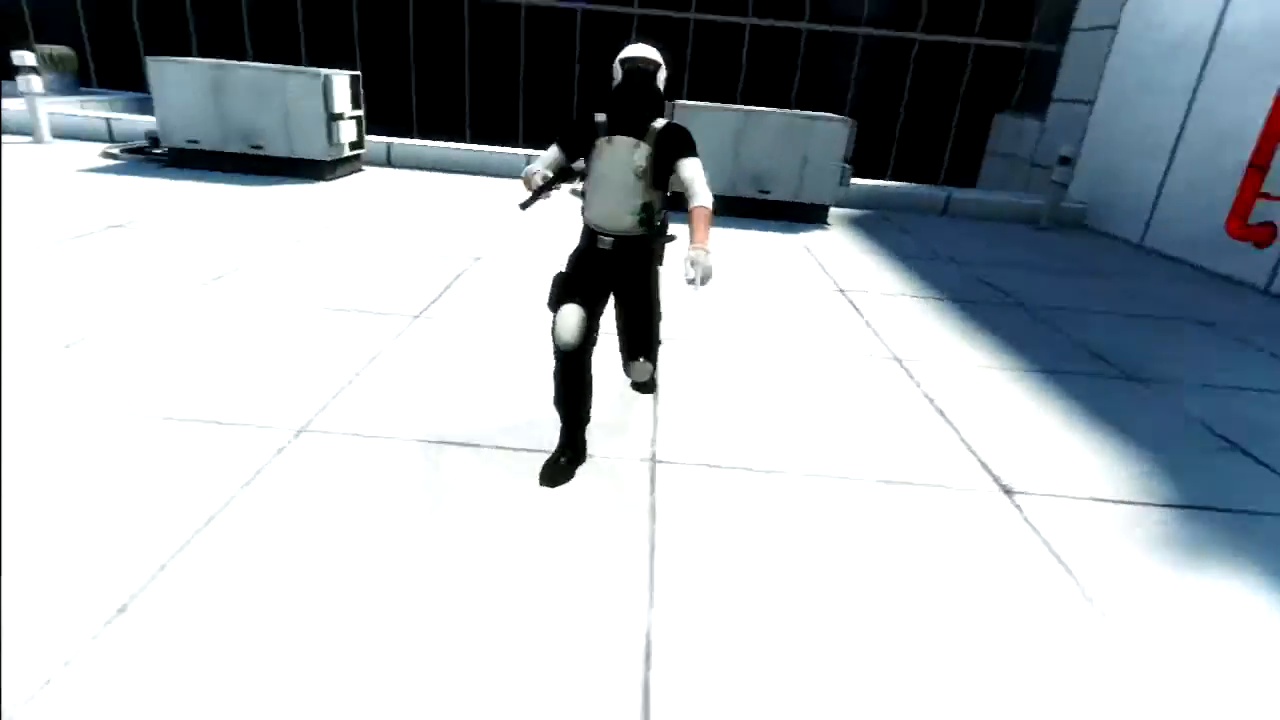
pyautogui.press('w')
pyautogui.click(640, 360)
pyautogui.click(640, 360)
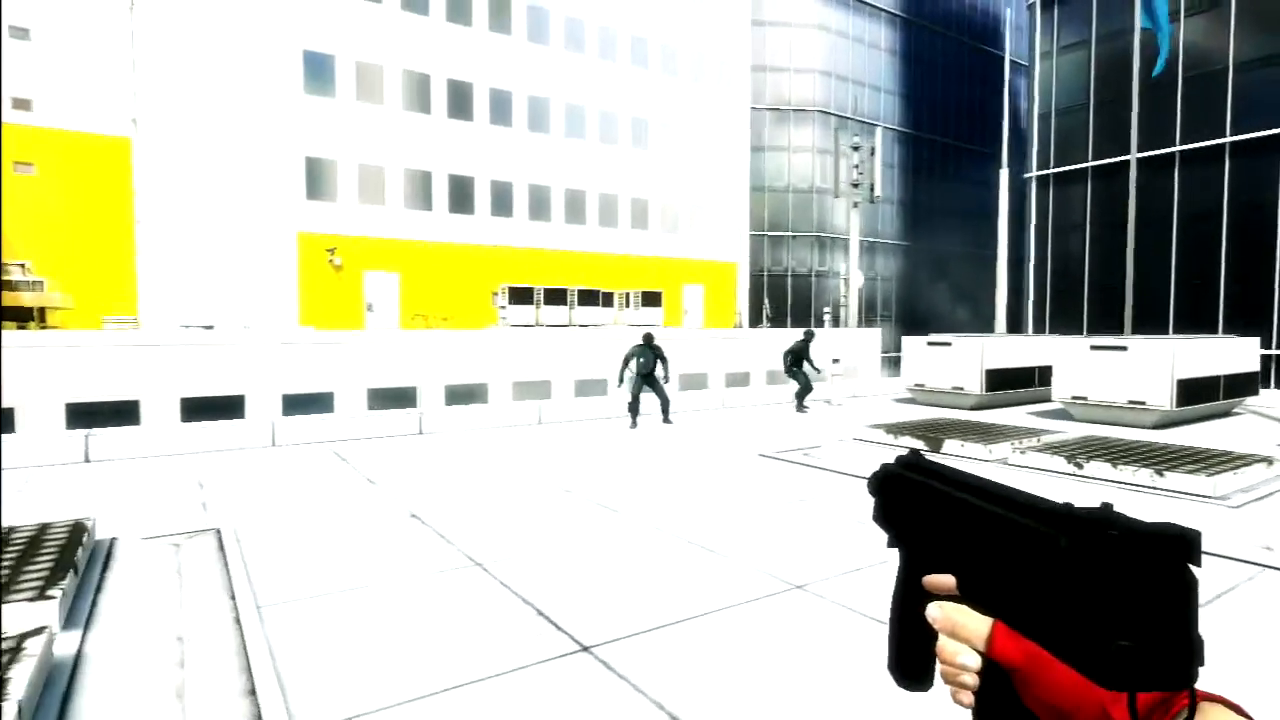
pyautogui.click(640, 360)
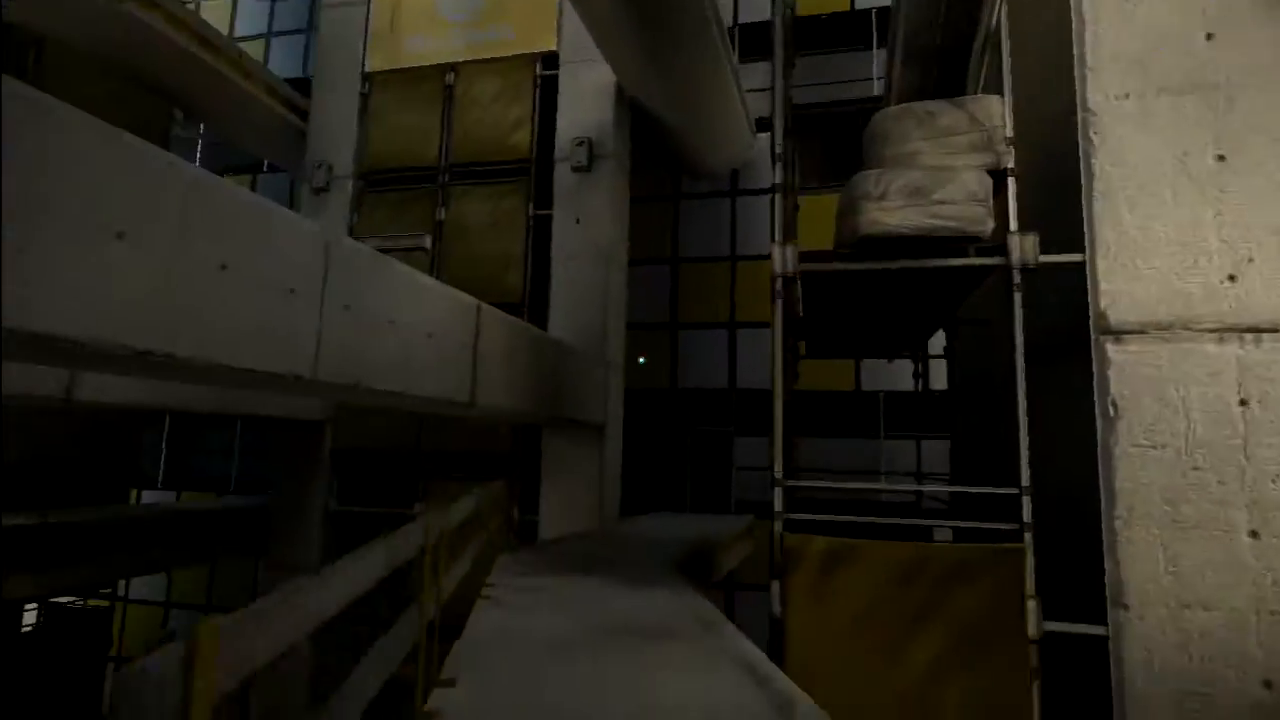
pyautogui.press('w')
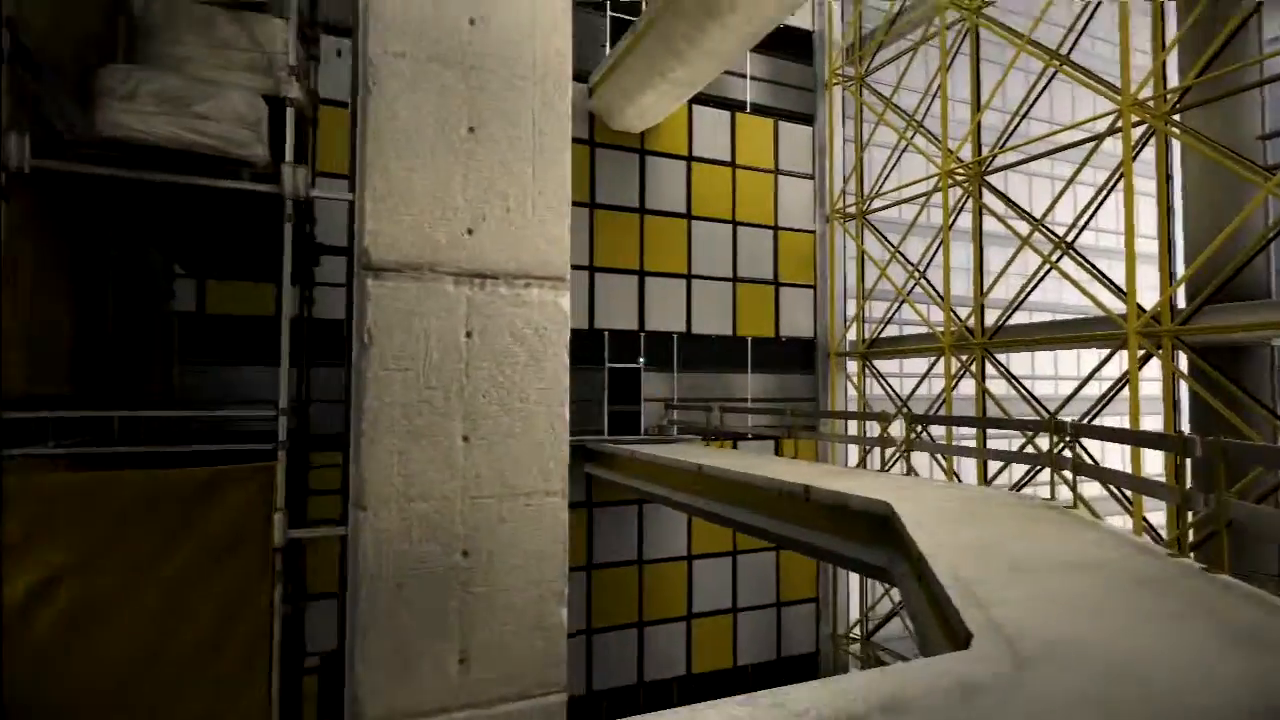
pyautogui.press('w')
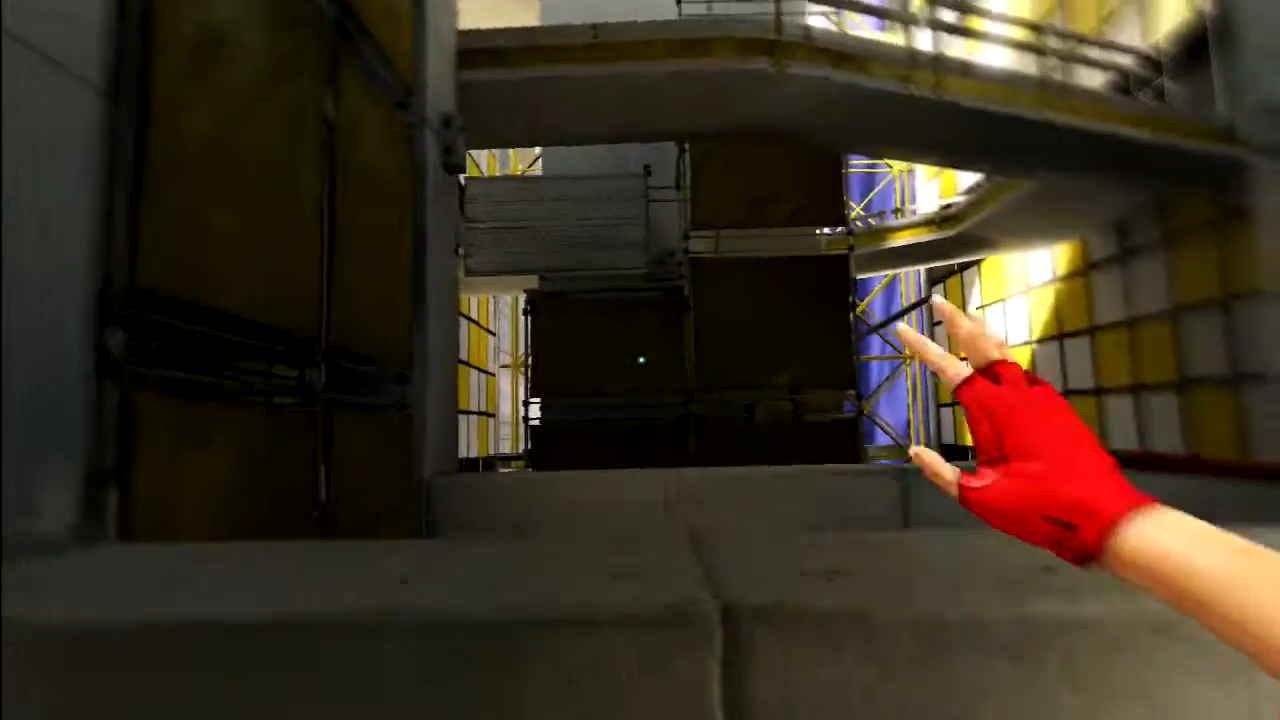
pyautogui.press('w')
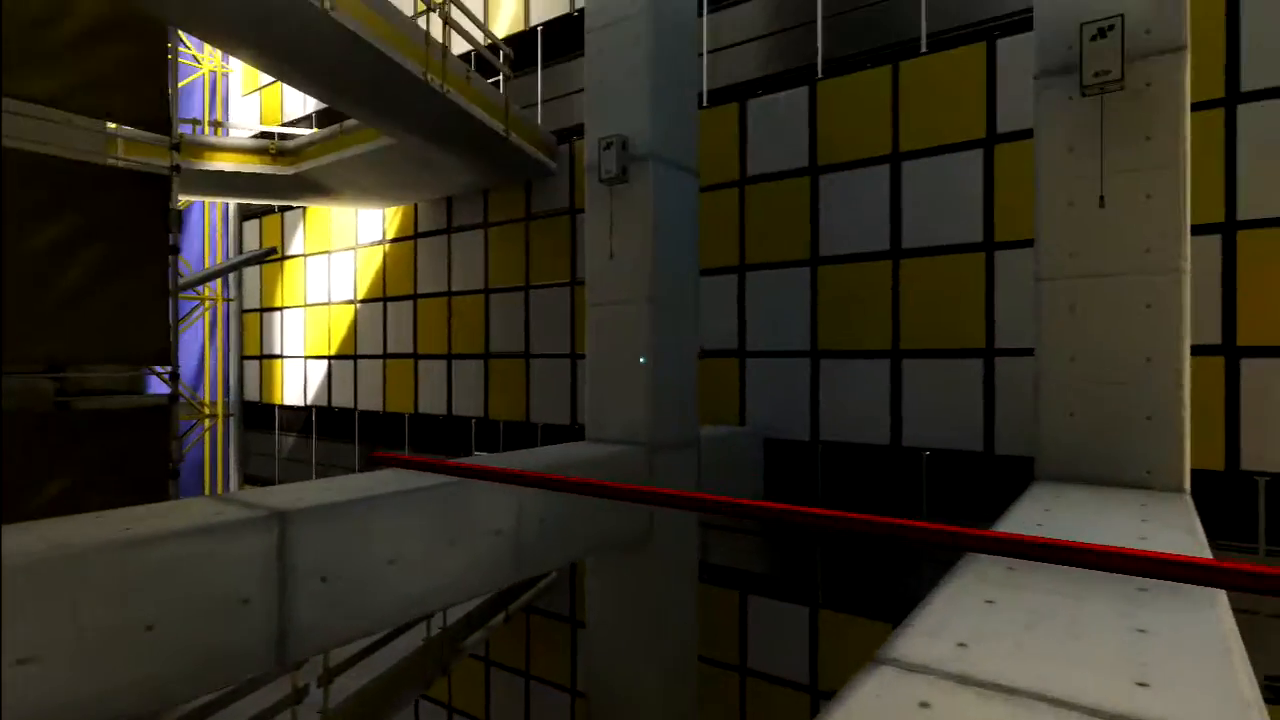
pyautogui.press('w')
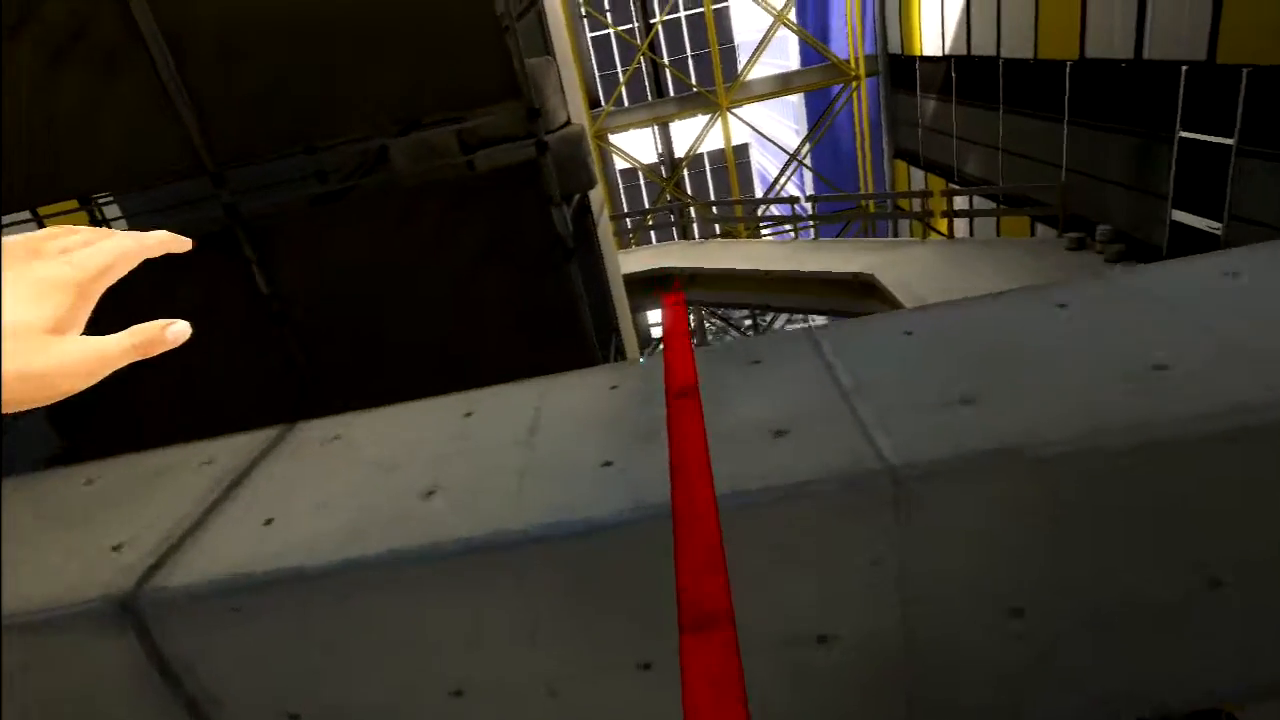
pyautogui.press('w')
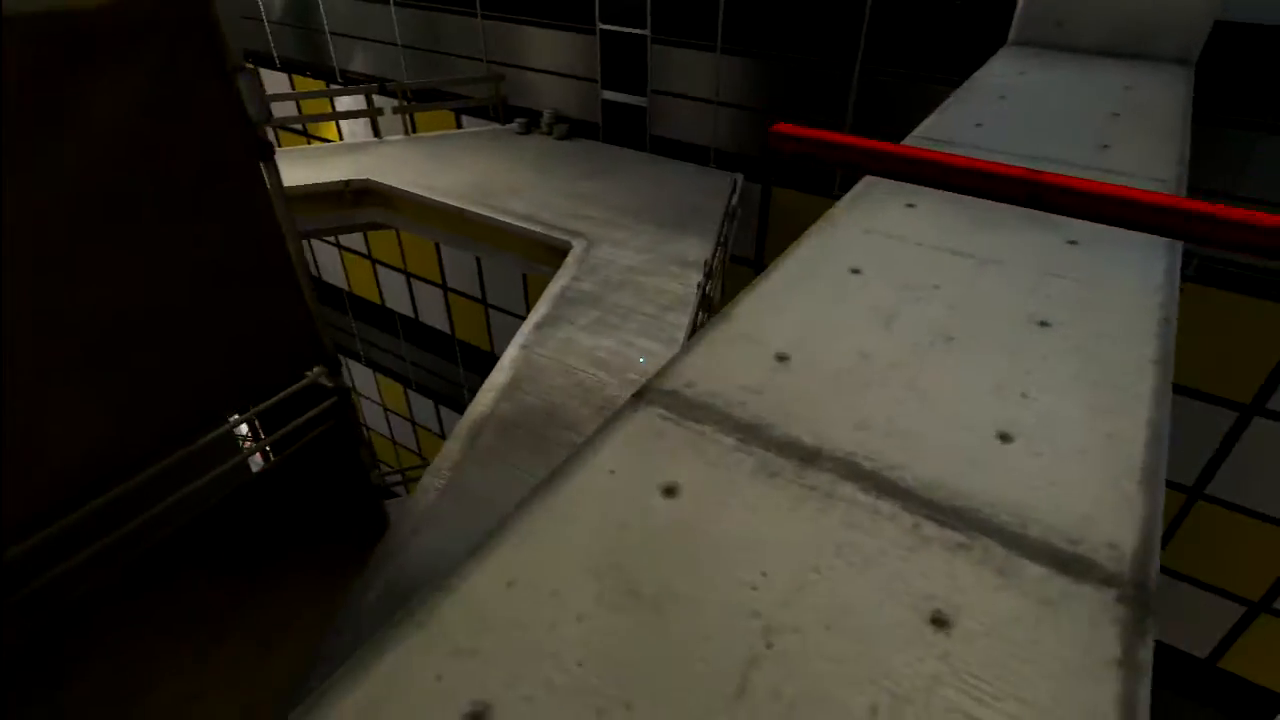
pyautogui.press('w')
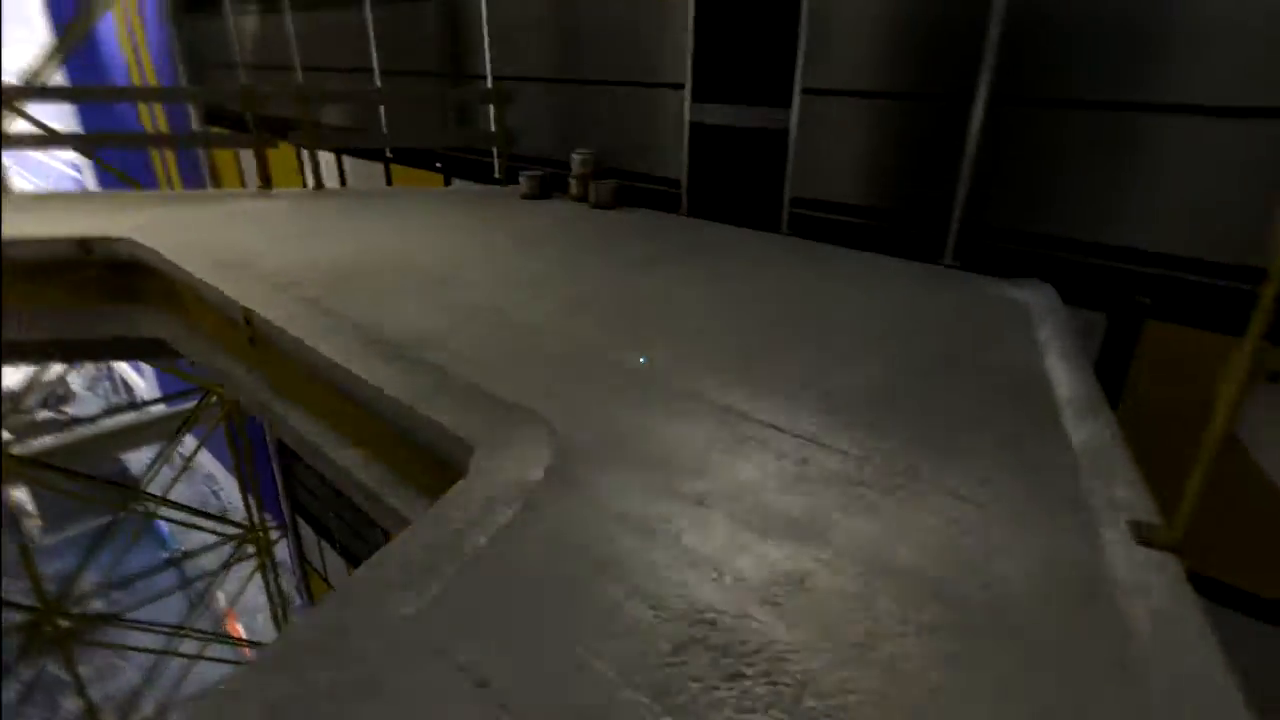
pyautogui.press('w')
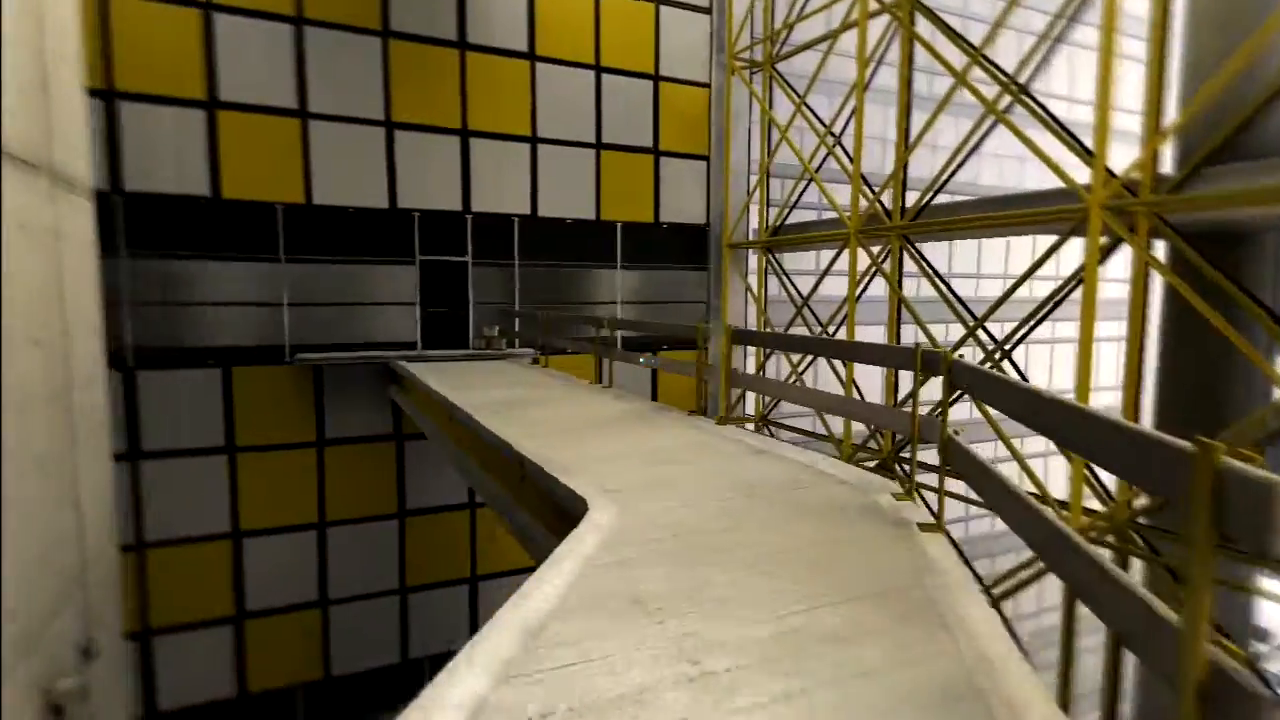
pyautogui.press('w')
pyautogui.press('w')
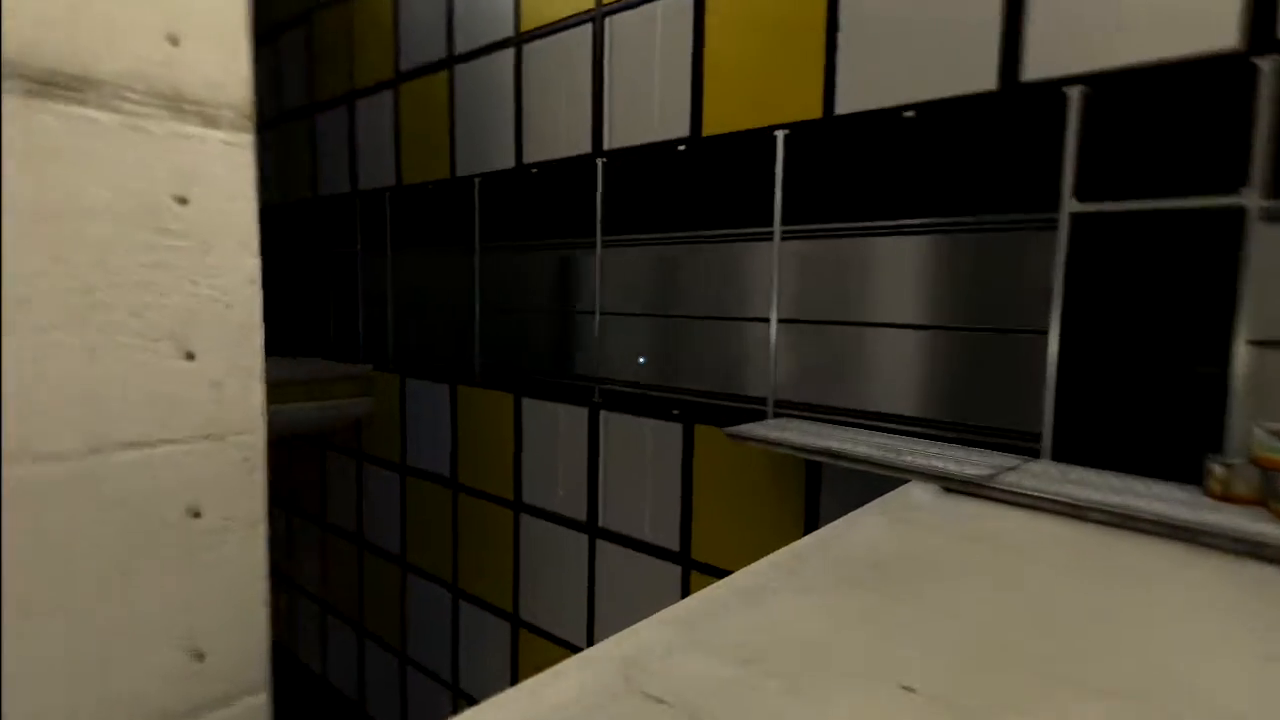
pyautogui.press('w')
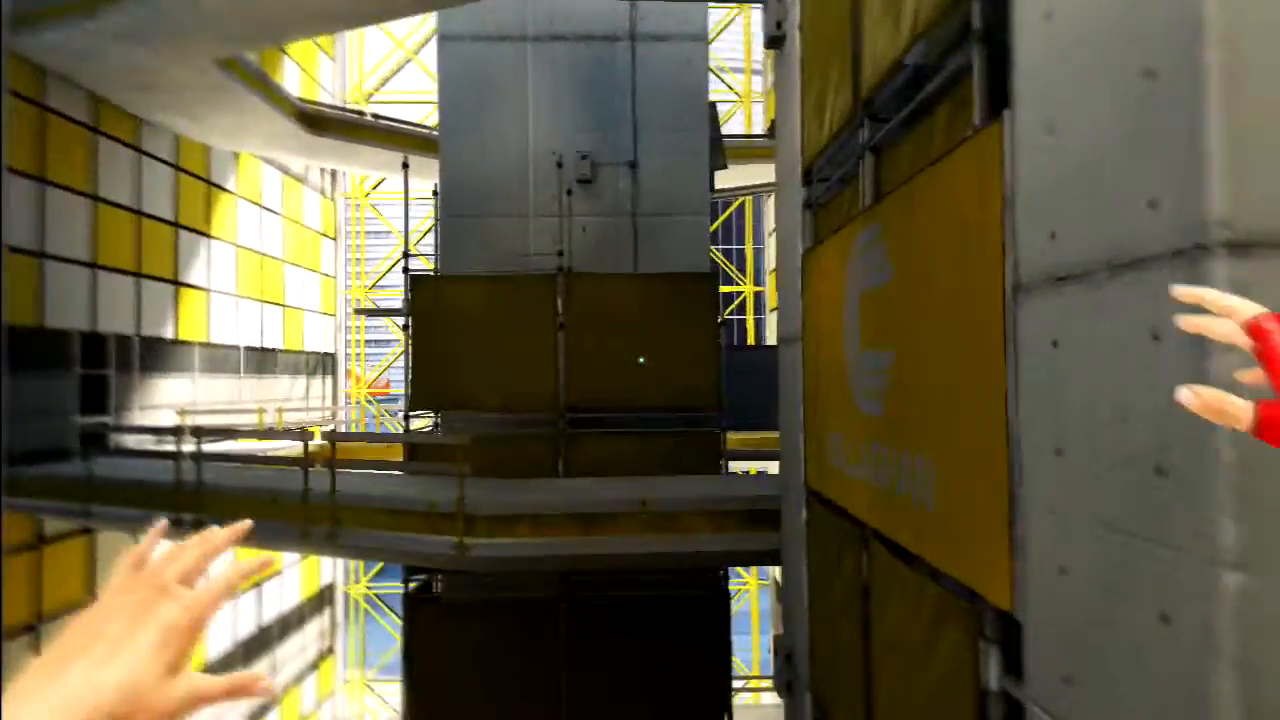
pyautogui.press('w')
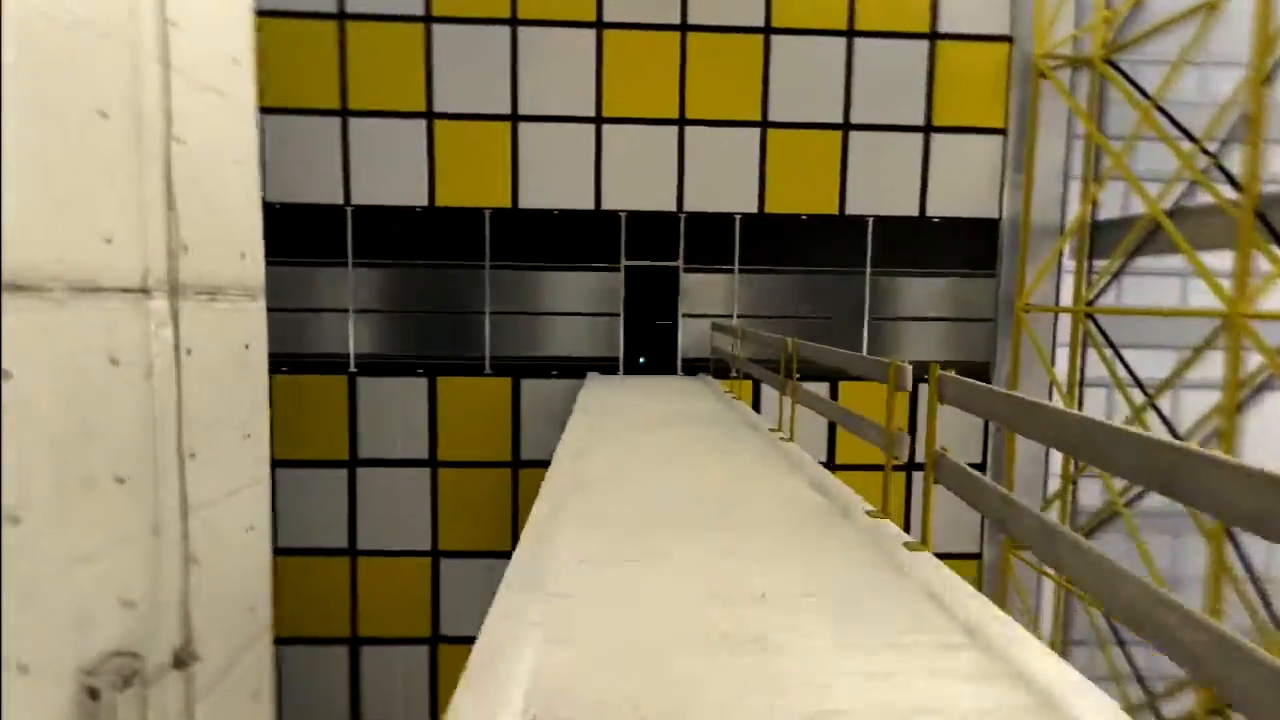
pyautogui.press('w')
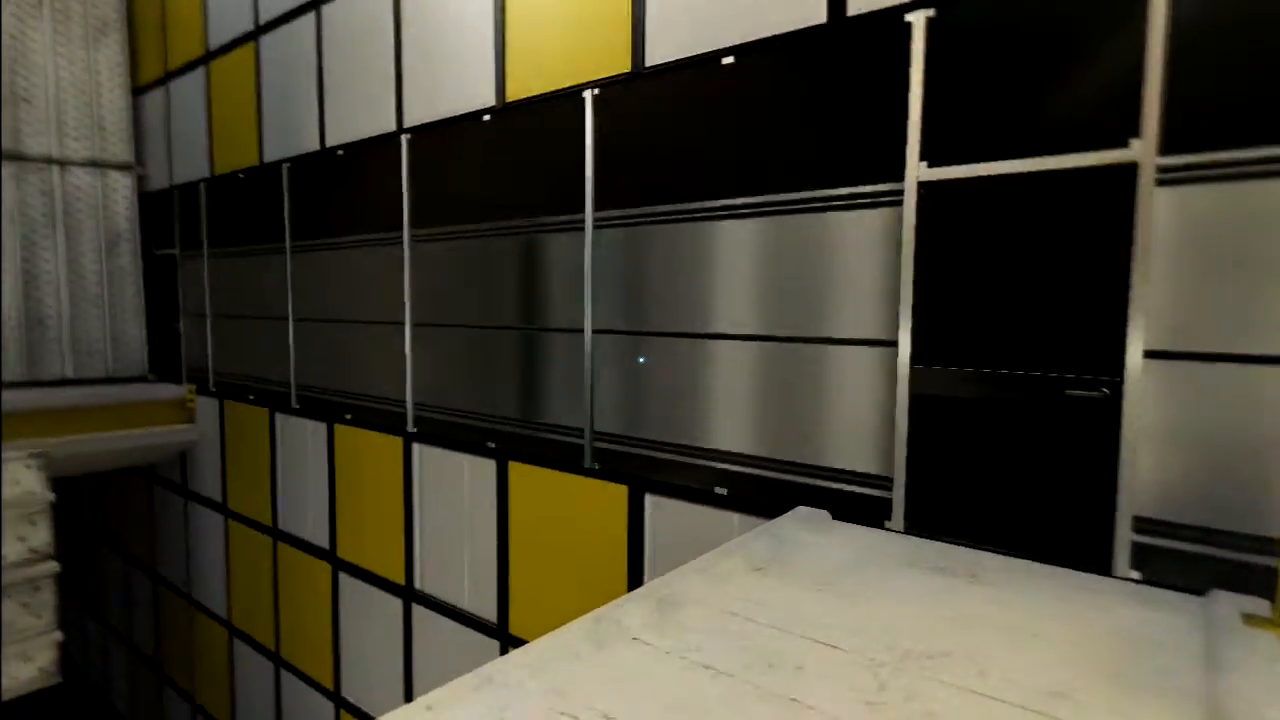
pyautogui.press('w')
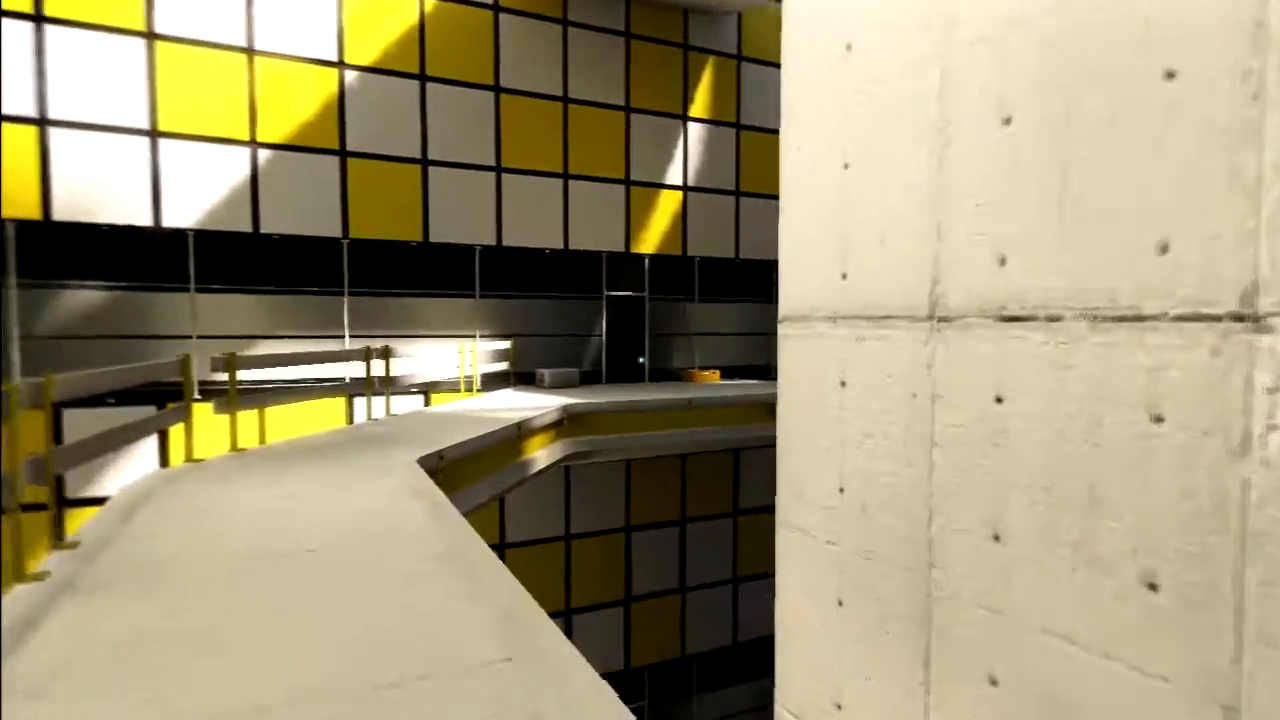
pyautogui.press('w')
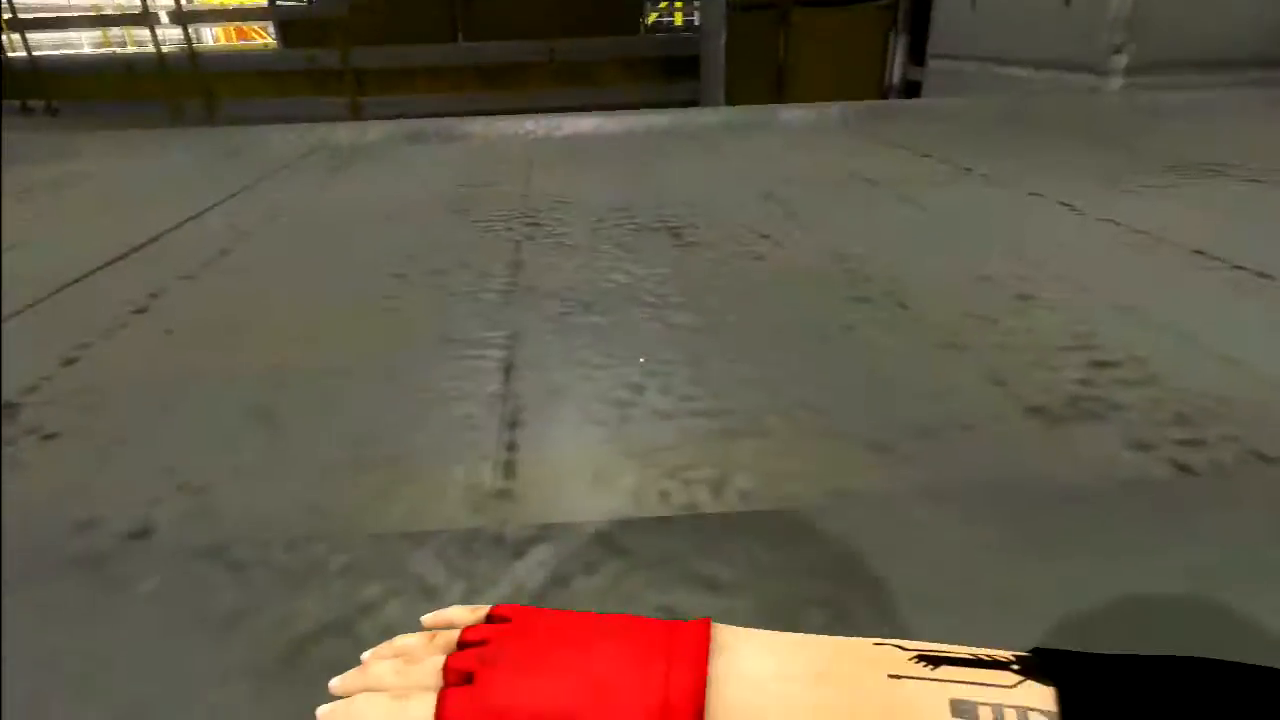
pyautogui.press('w')
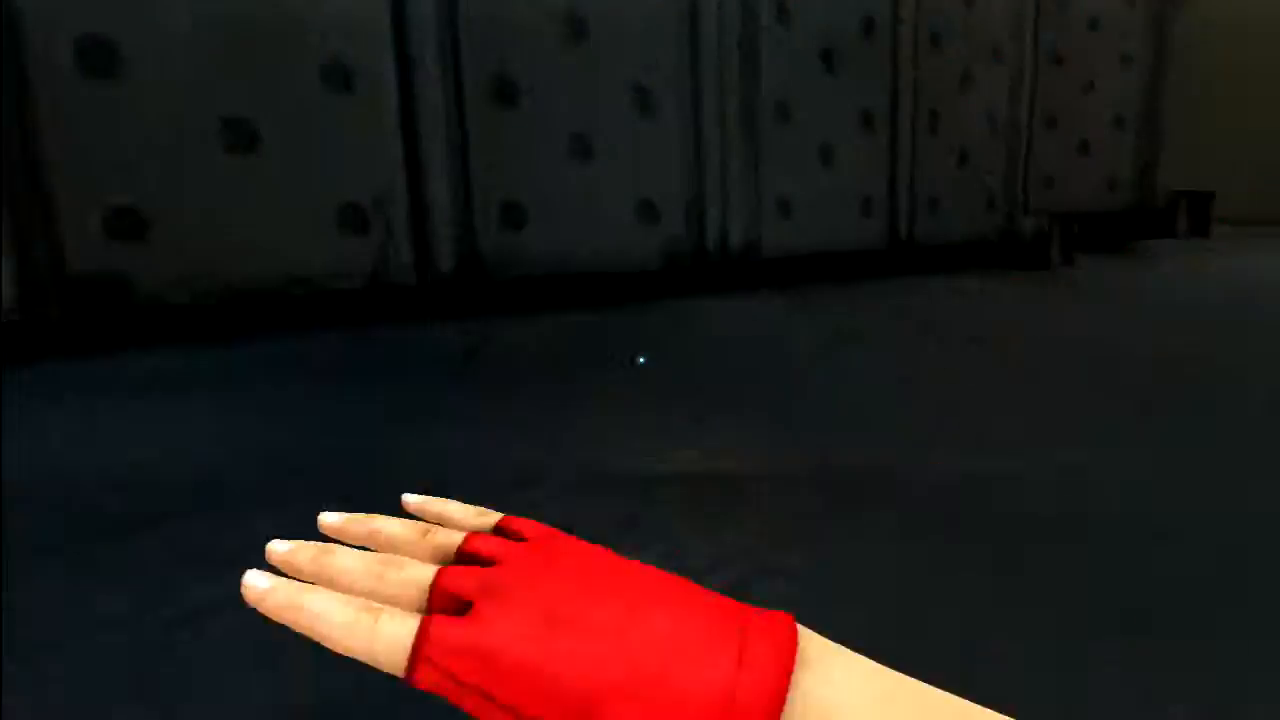
pyautogui.press('w')
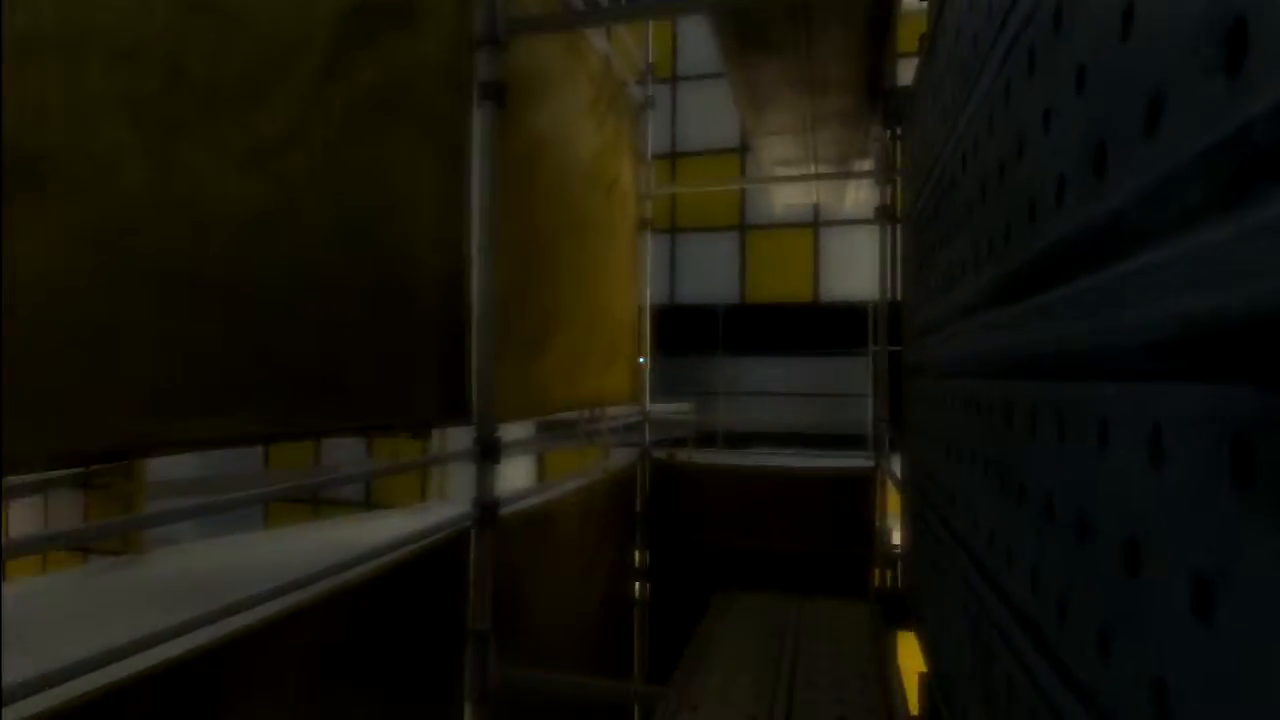
pyautogui.press('w')
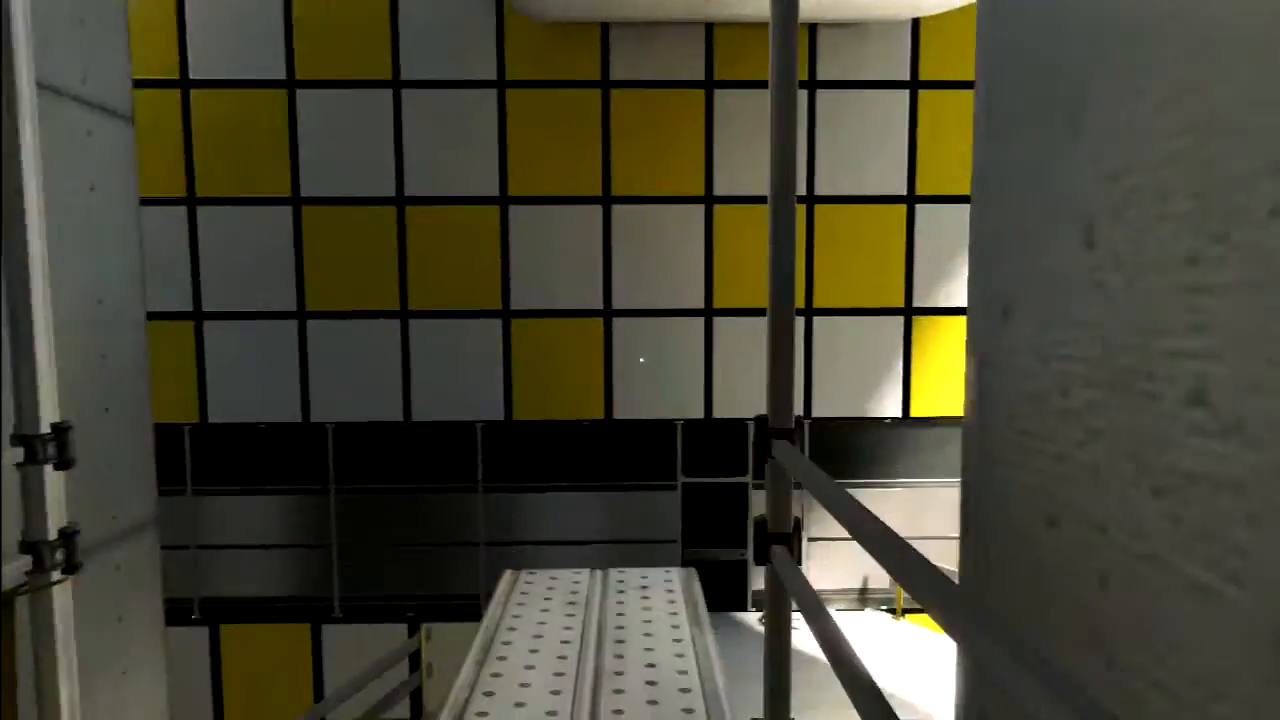
pyautogui.press('w')
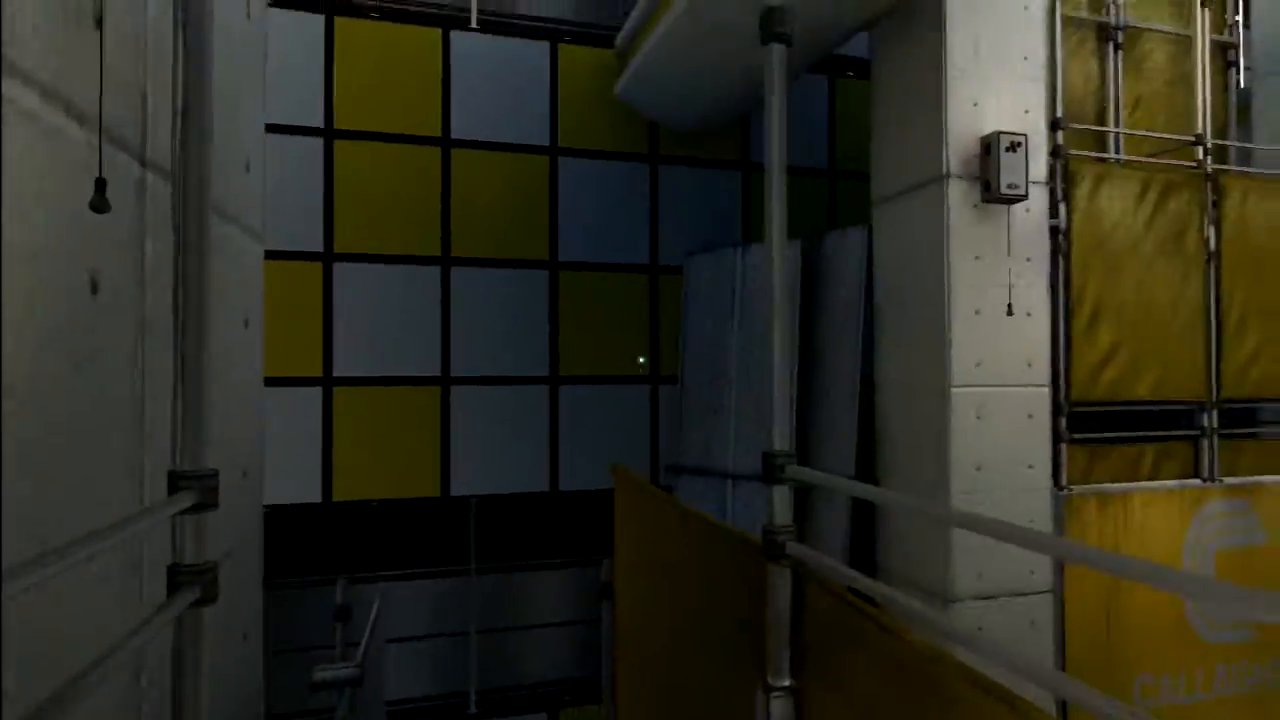
pyautogui.press('w')
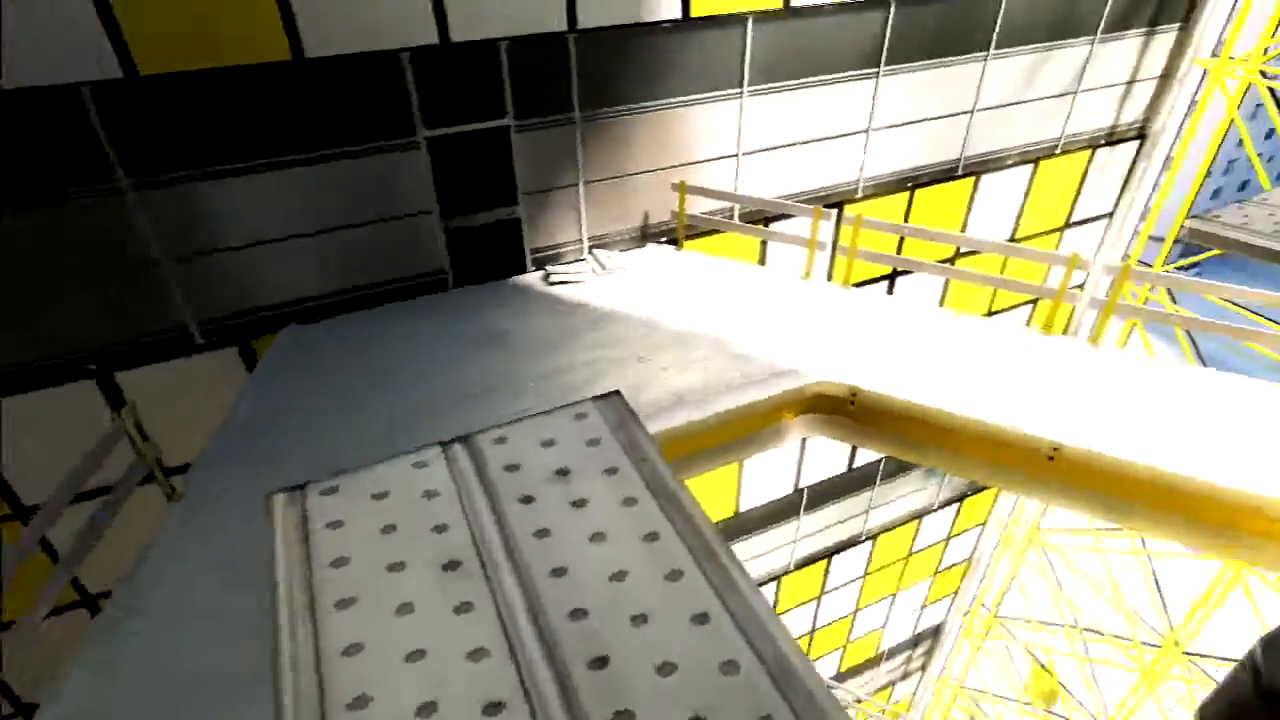
pyautogui.press('w')
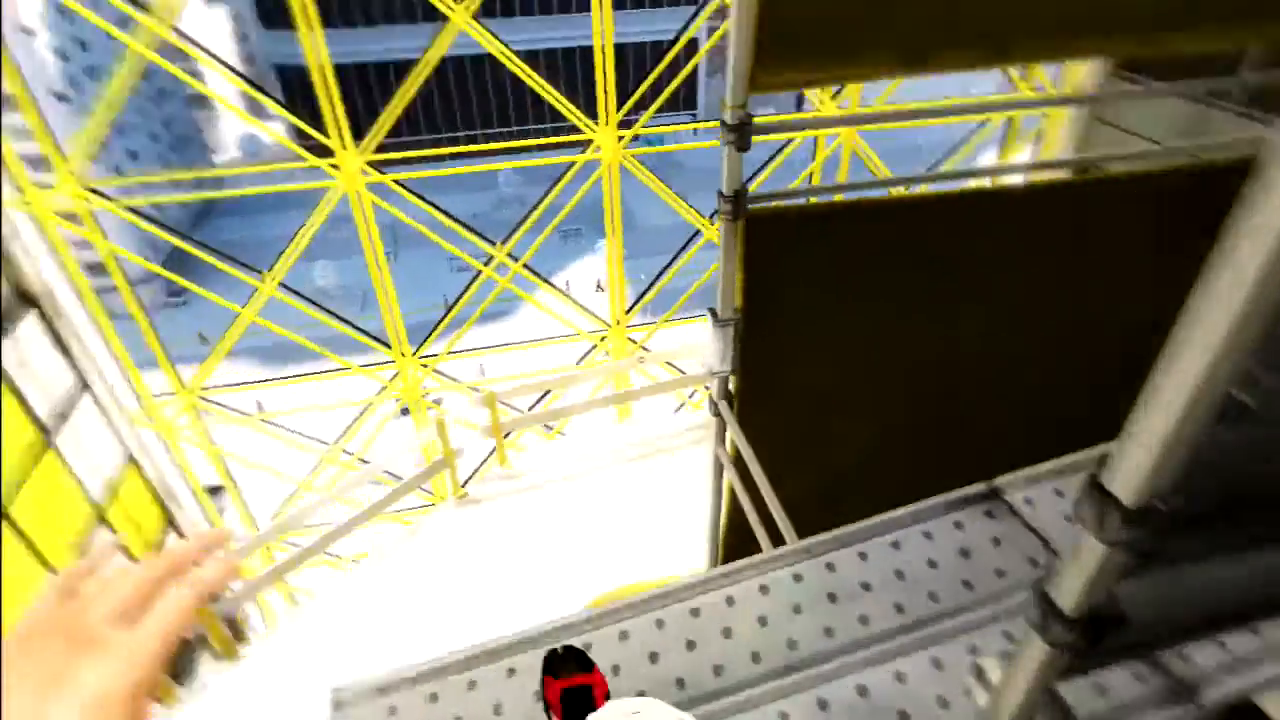